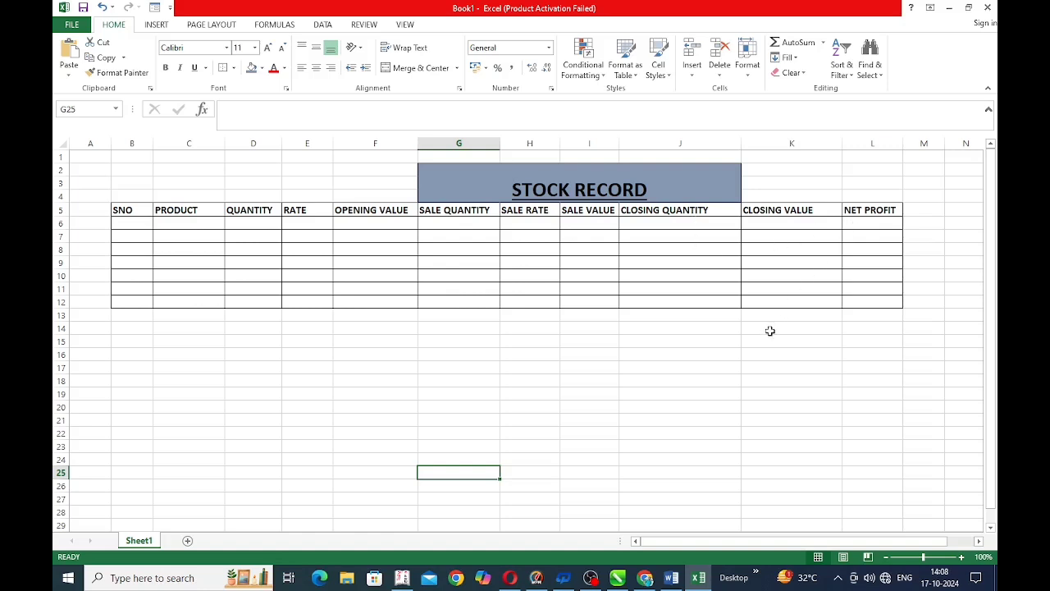
Fill row 6 of the stock table with serial number 1, product MOUSE, quantity 10 and rate 400
left_click(134, 222)
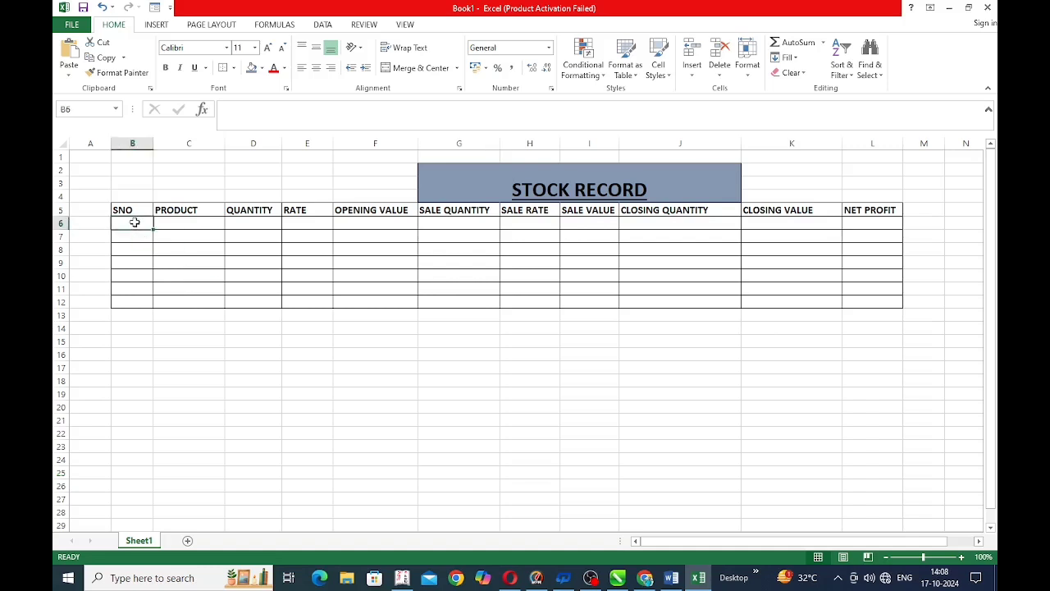
type("1")
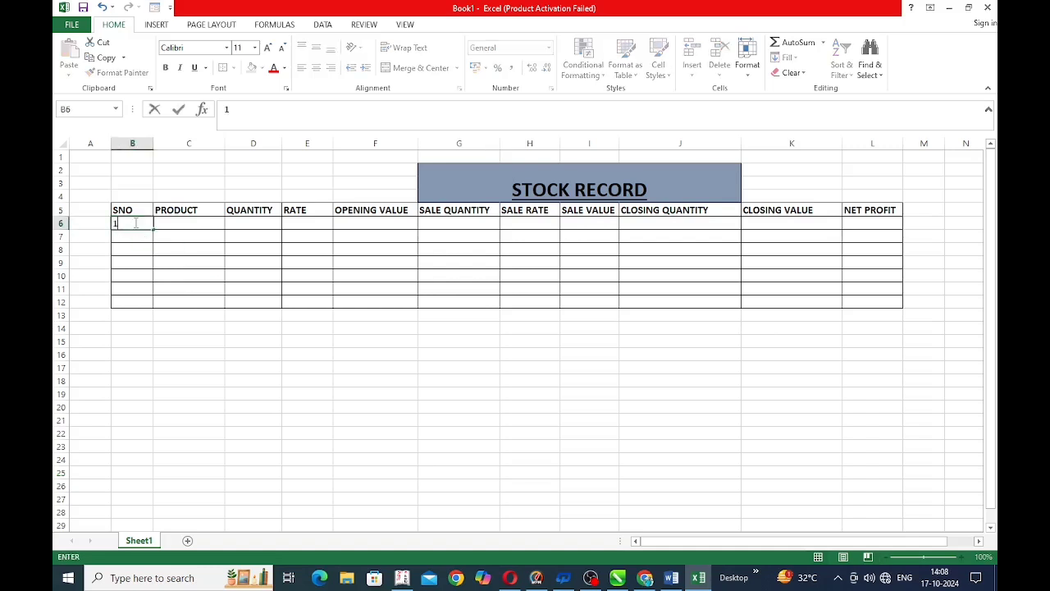
key("Tab")
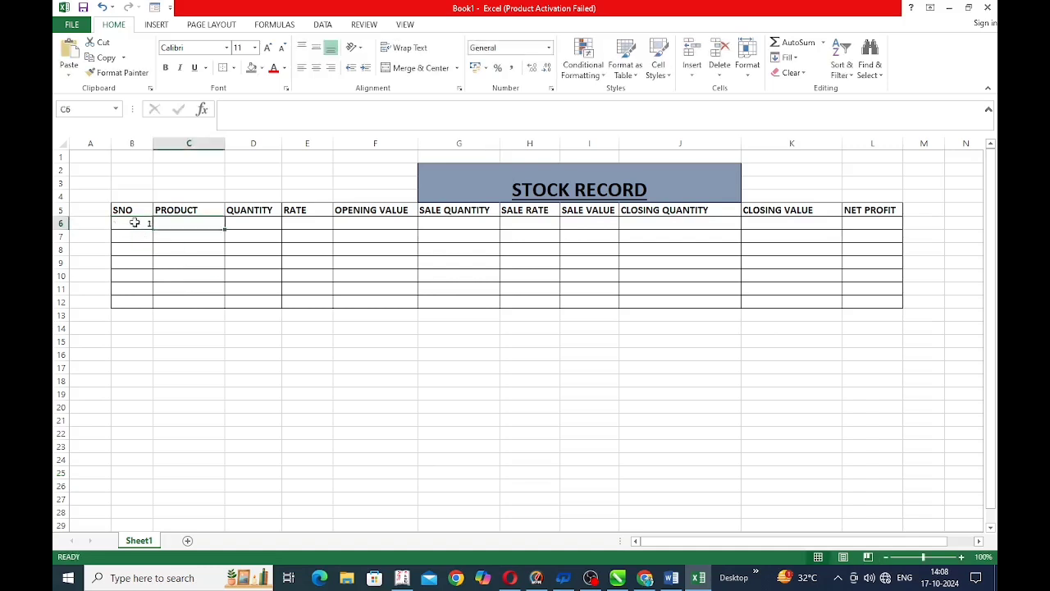
type("MOUSE")
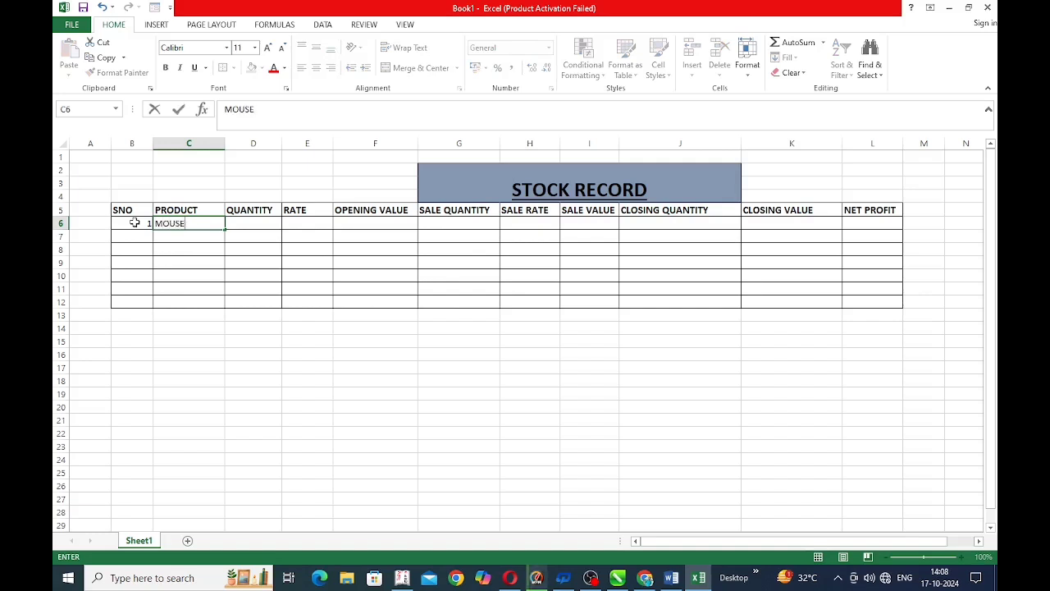
key("Tab")
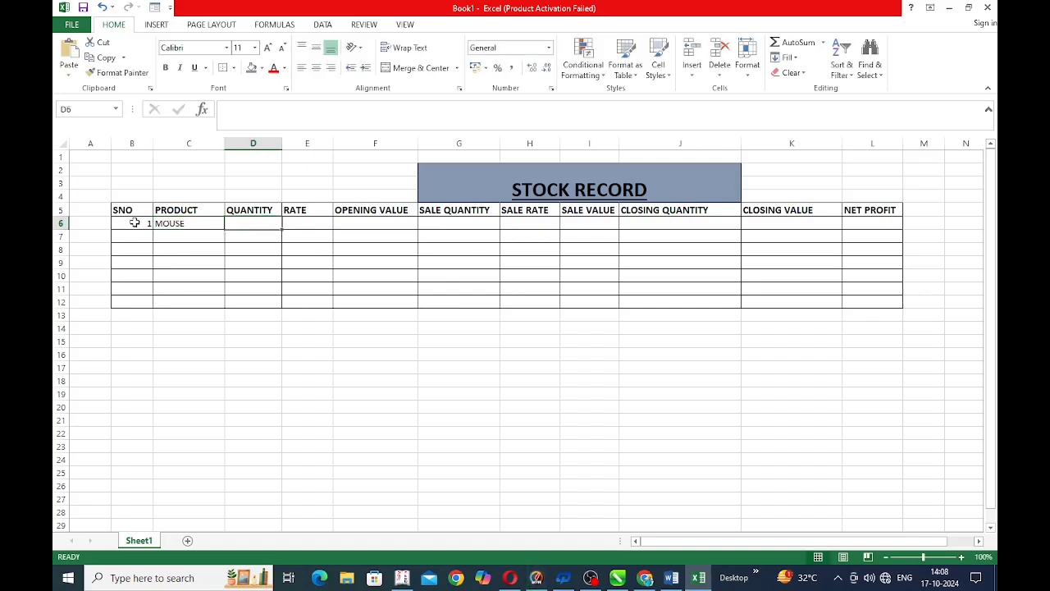
type("10")
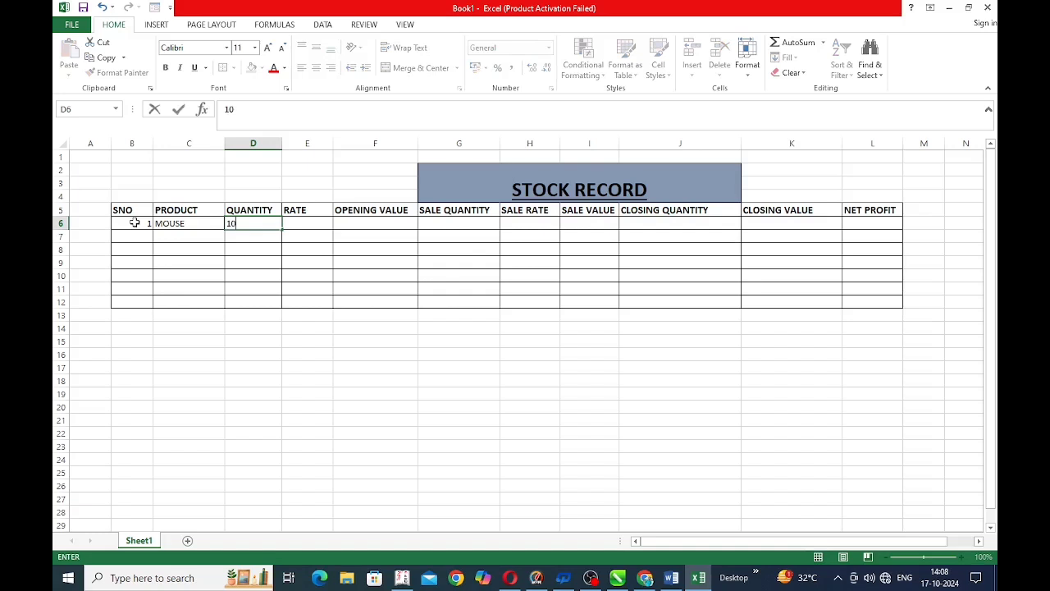
key("Tab")
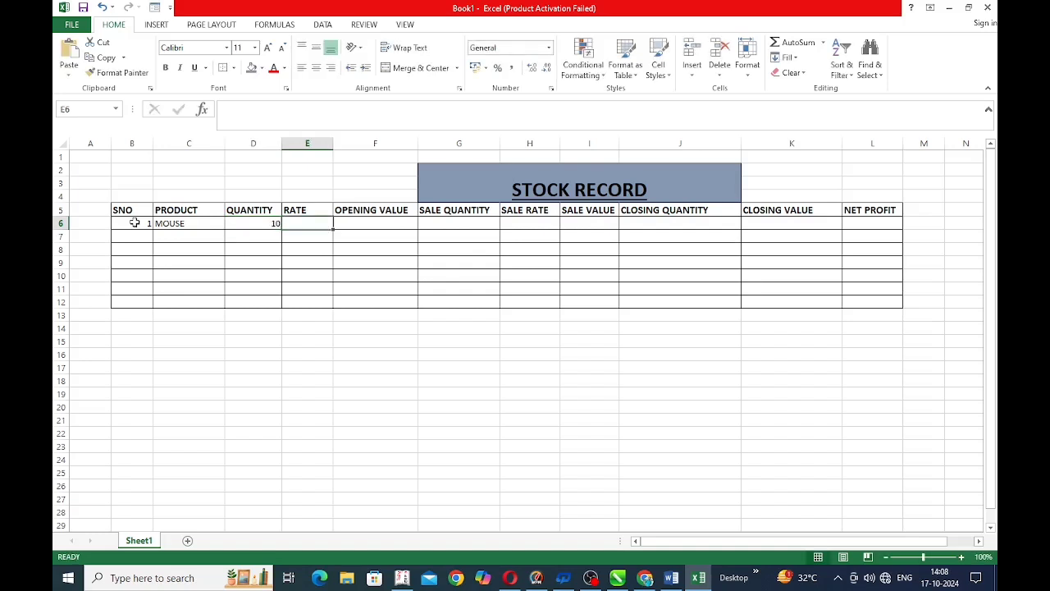
type("400")
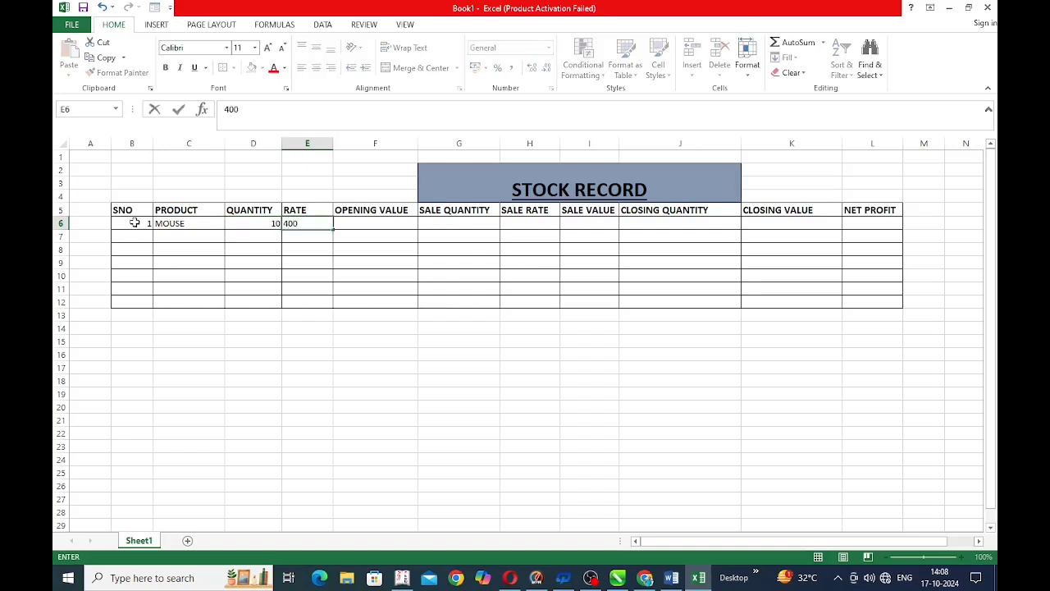
key("Tab")
Calculate the mouse's opening value in F6 as quantity times rate with the formula =D6*E6
key("Left")
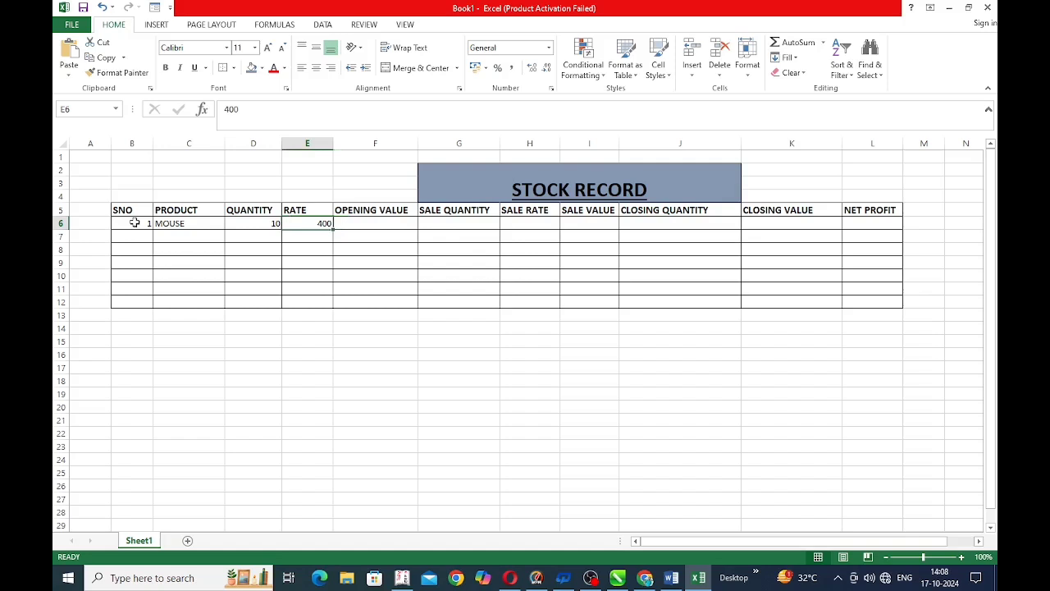
key("Right")
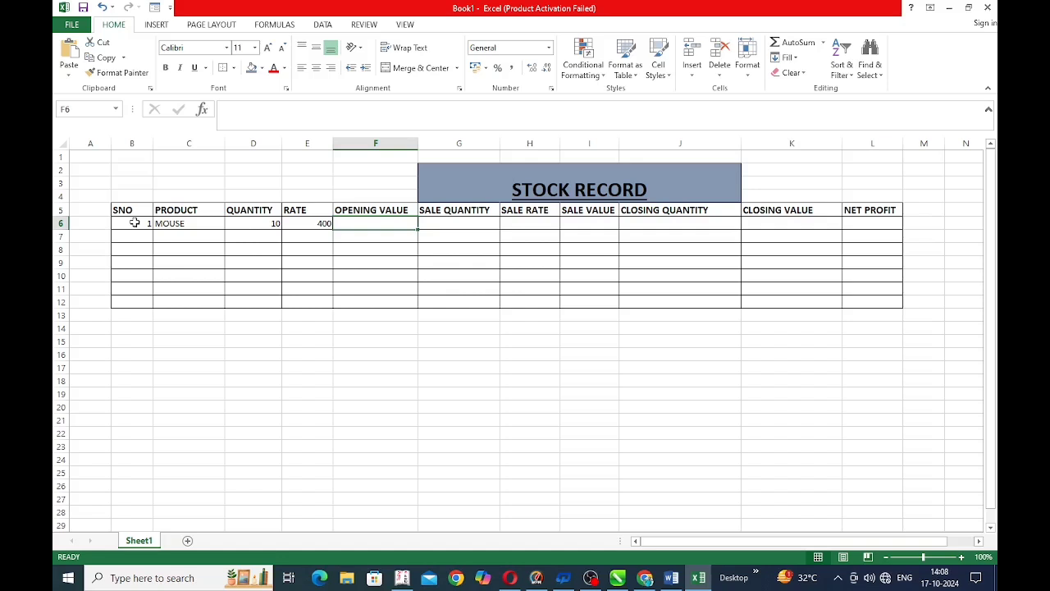
type("=")
key("Left")
key("Left")
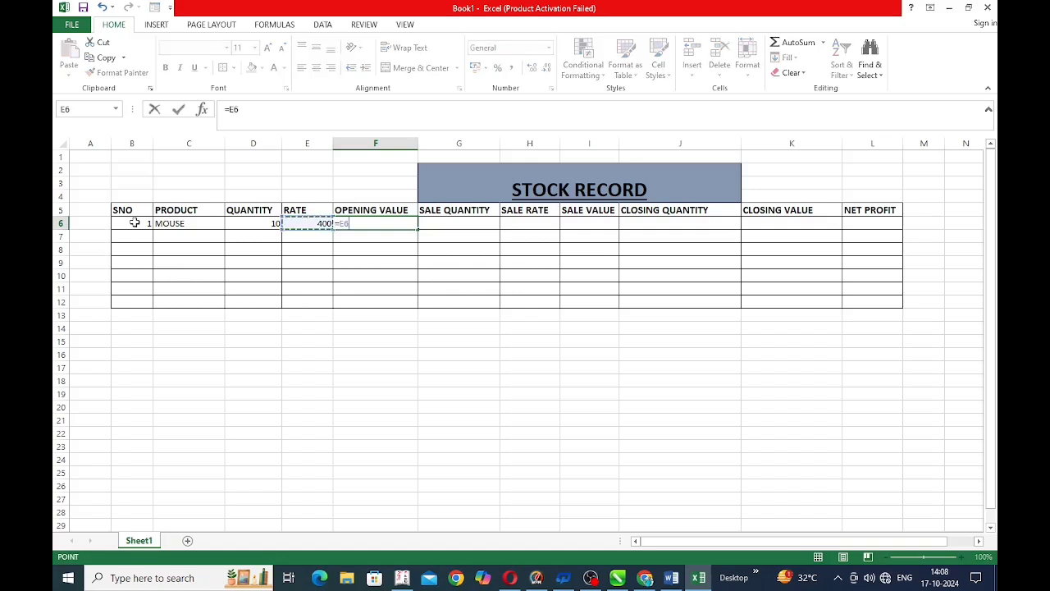
type("*")
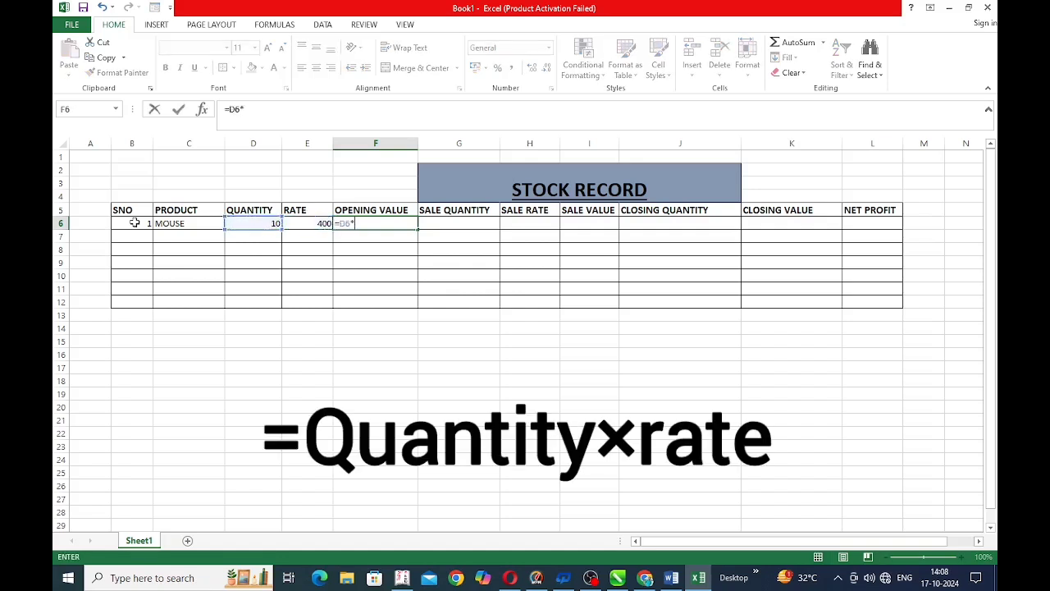
key("Left")
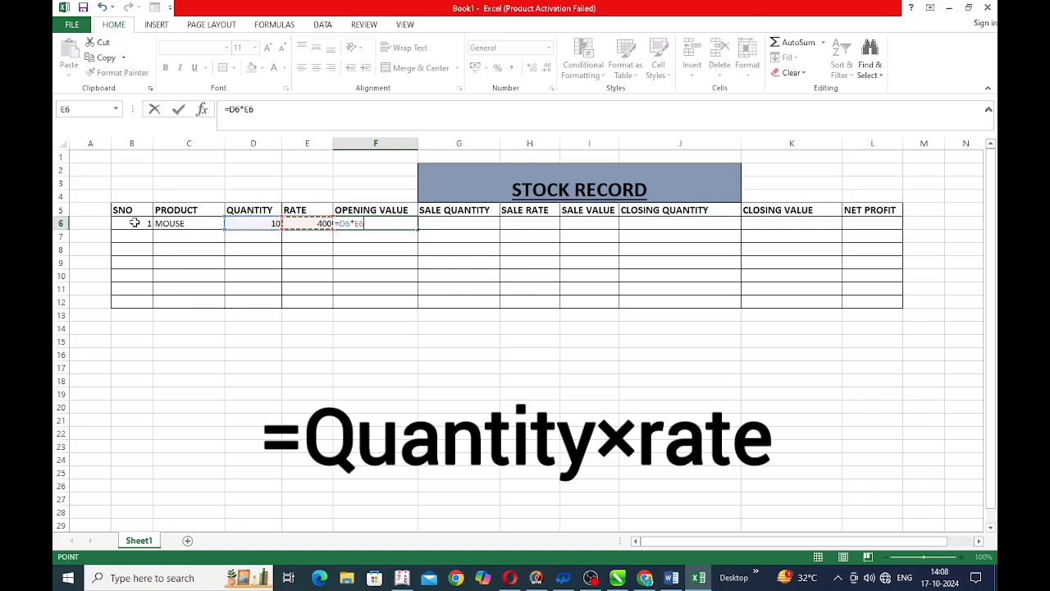
key("Return")
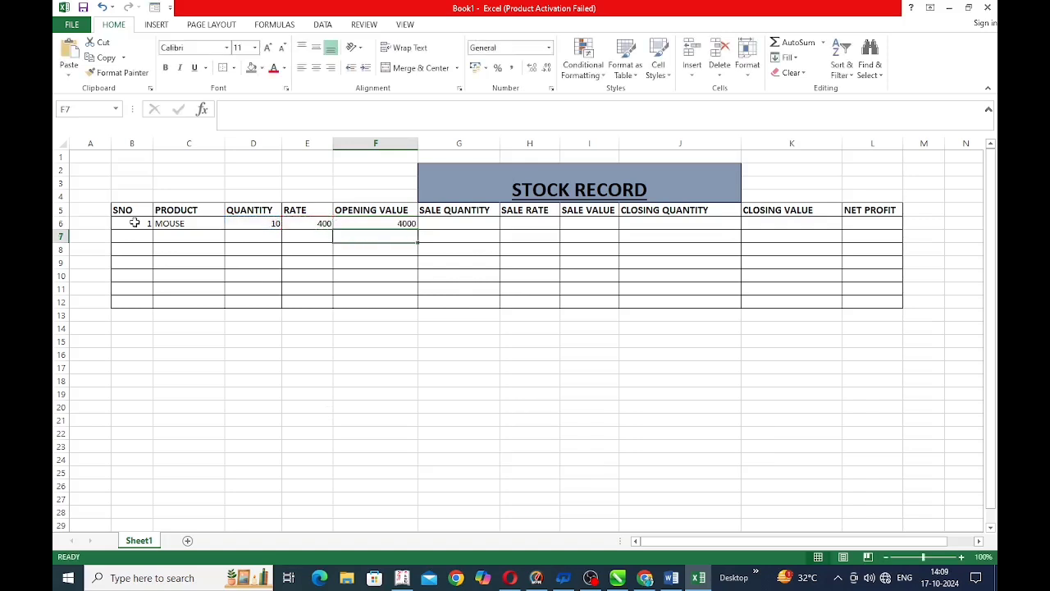
Enter a sale quantity of 8 and a sale rate of 500 for the mouse in row 6
key("Right")
key("Up")
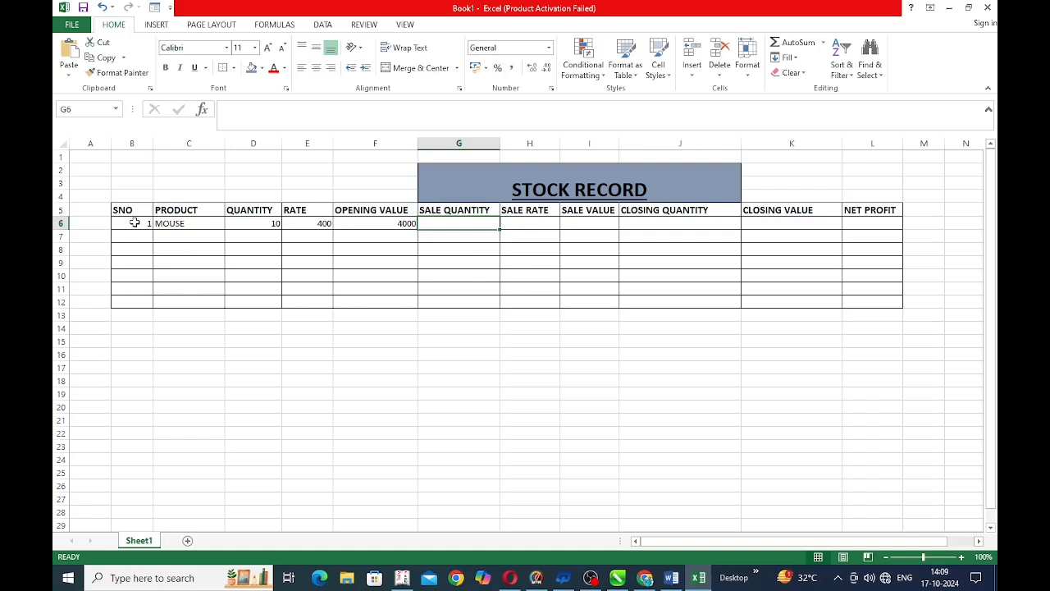
type("8")
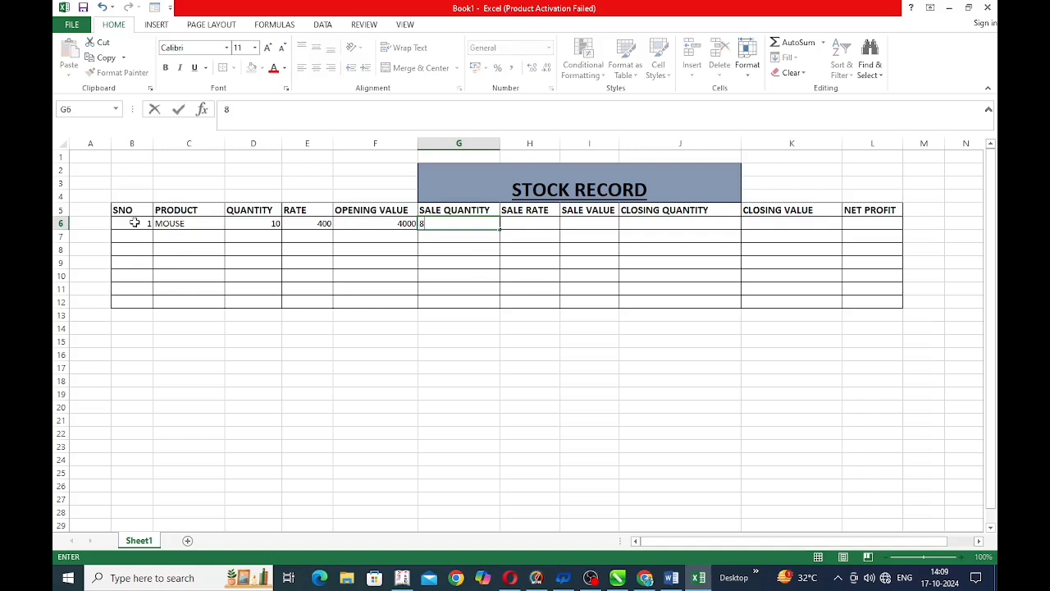
key("Tab")
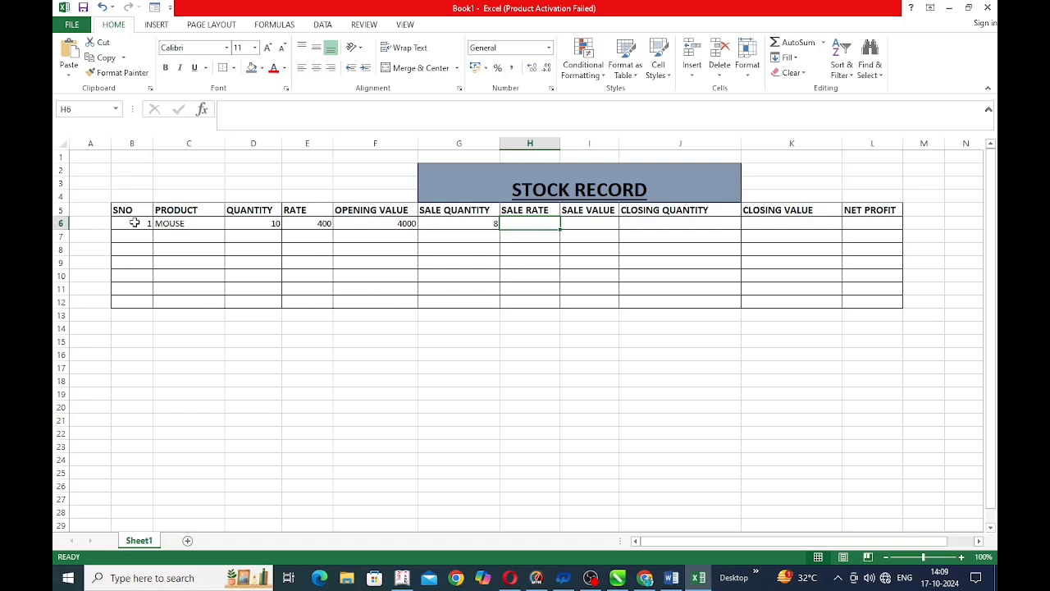
type("500")
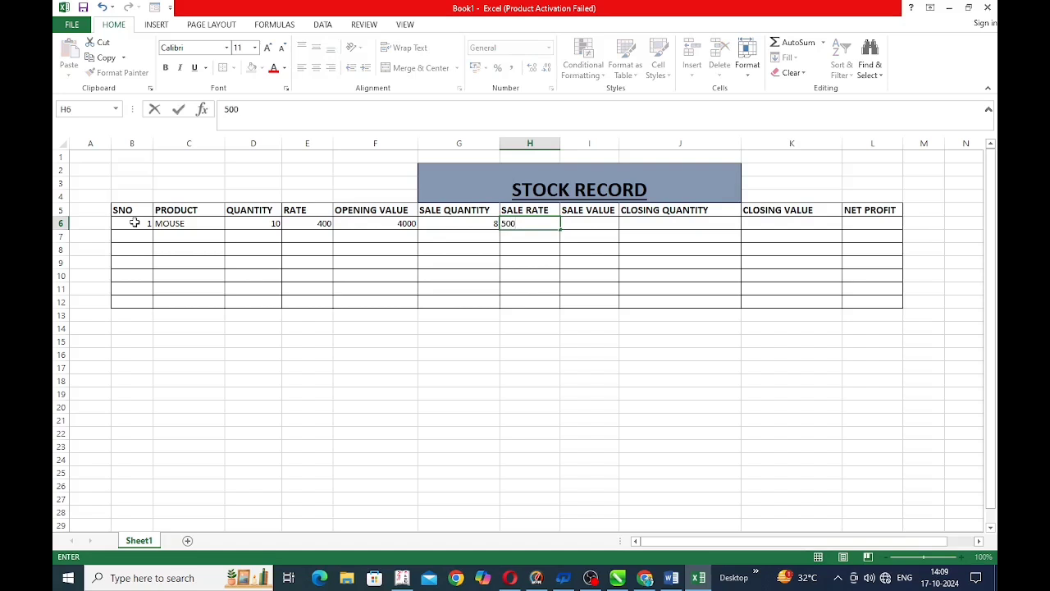
key("Tab")
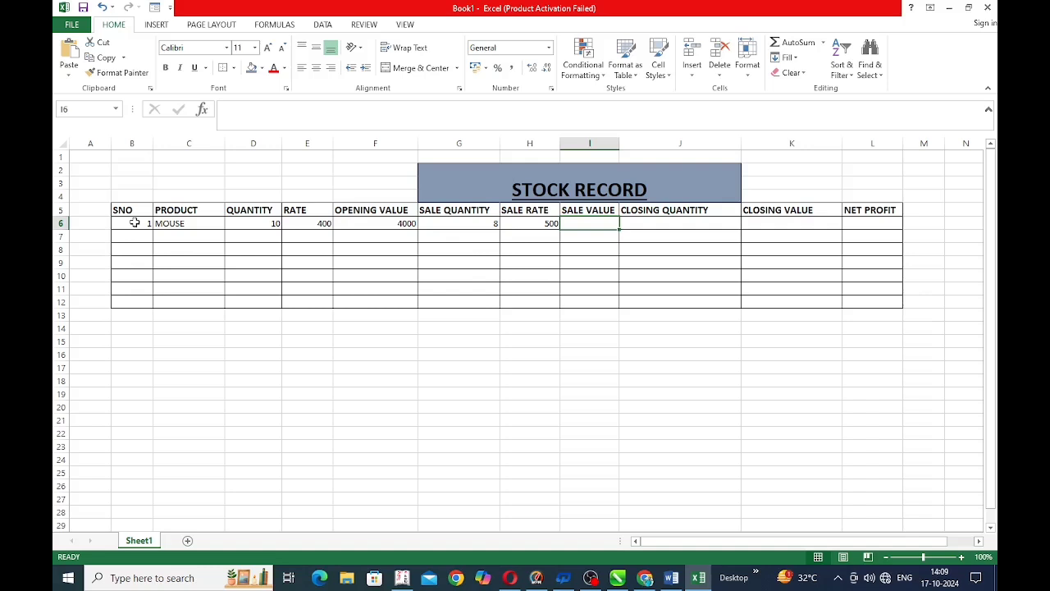
Calculate the mouse's sale value in I6 as sale quantity times sale rate with the formula =G6*H6
key("Left")
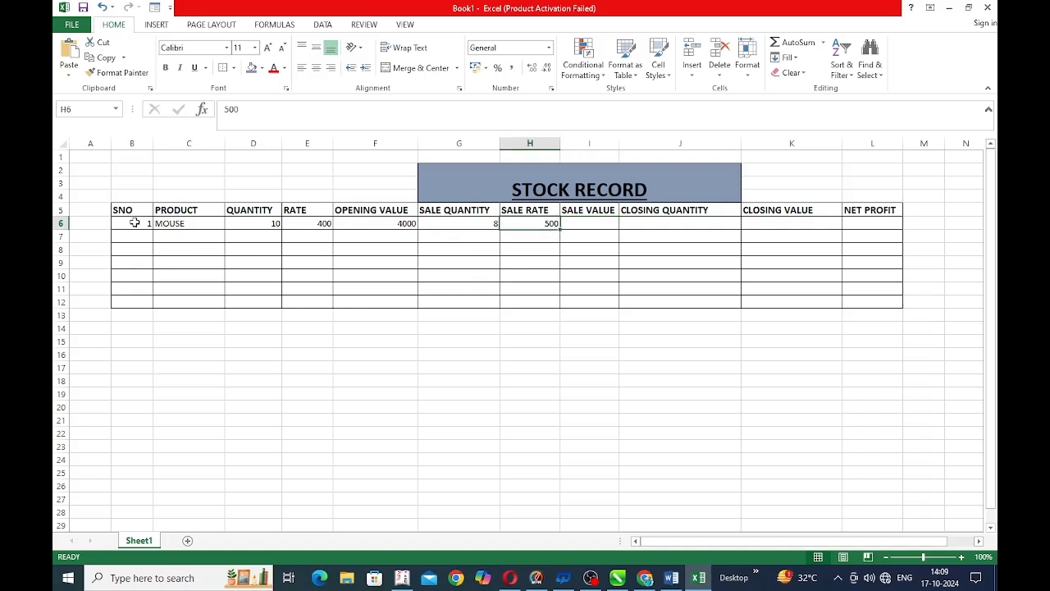
key("Left")
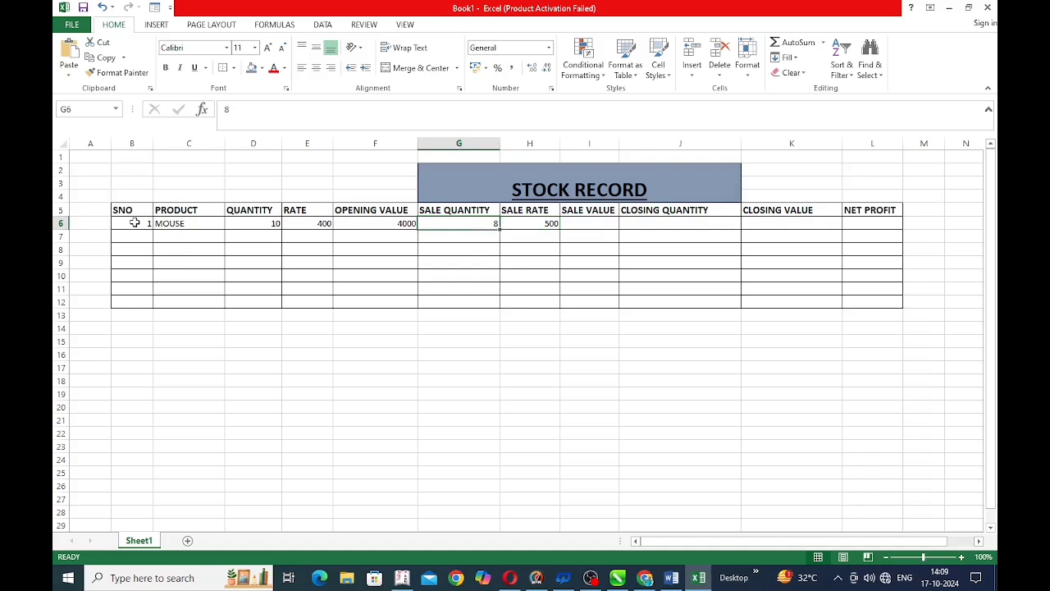
key("Right")
key("Right")
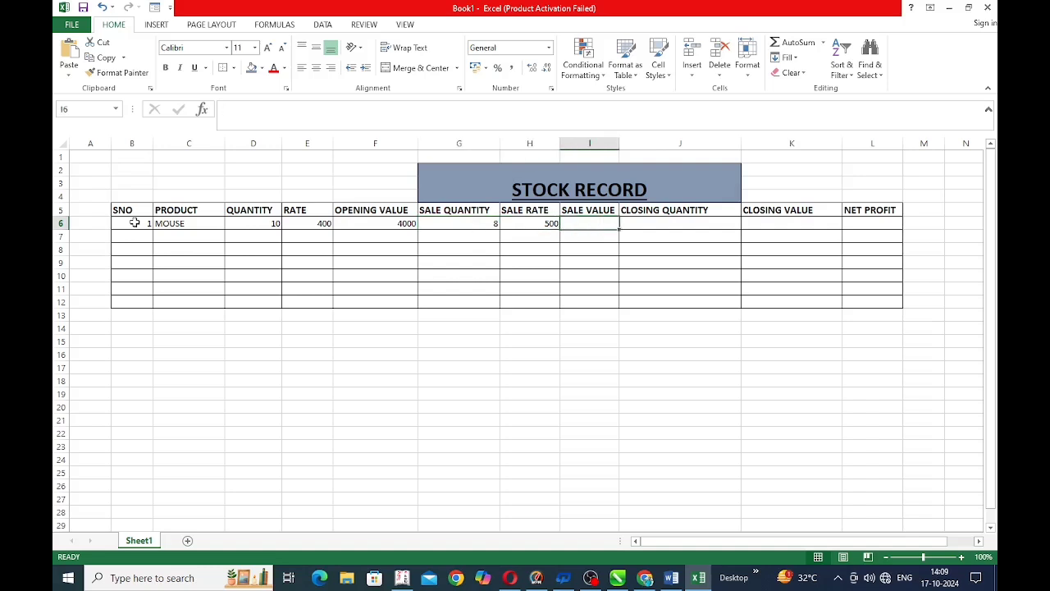
type("=")
key("Left")
key("Left")
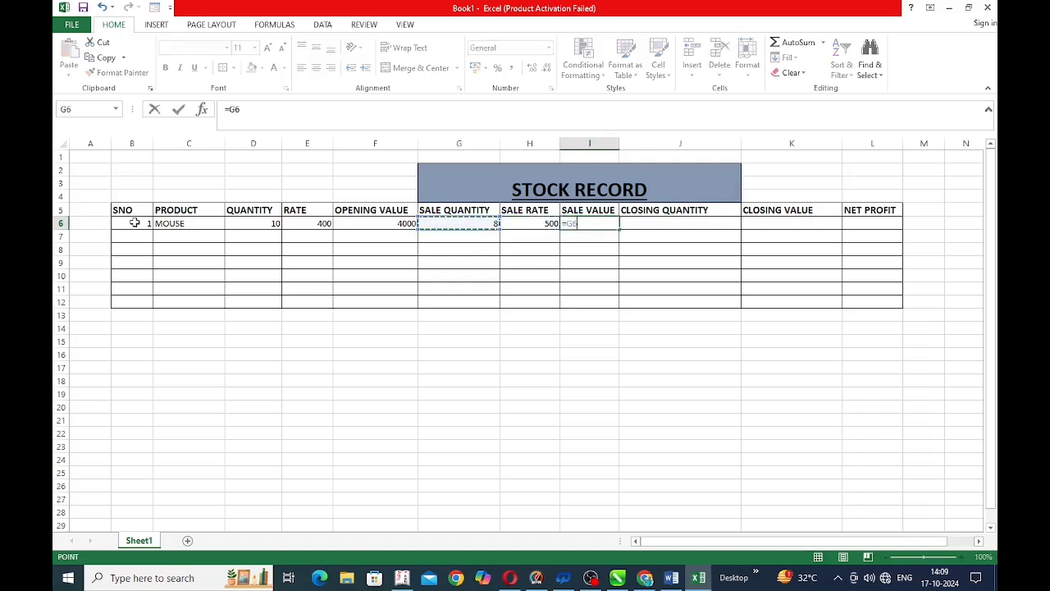
type("*")
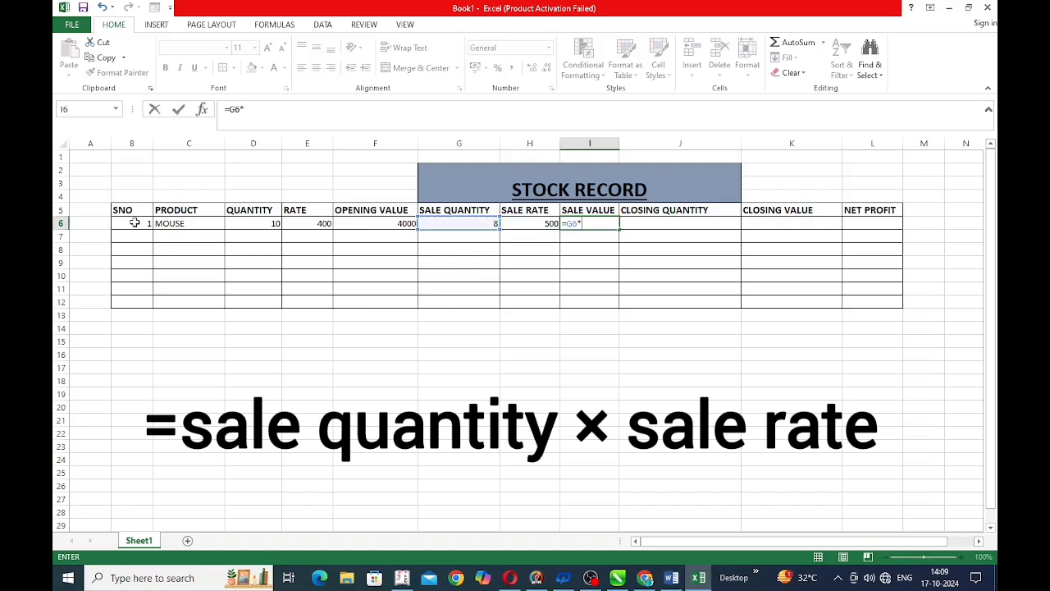
key("Left")
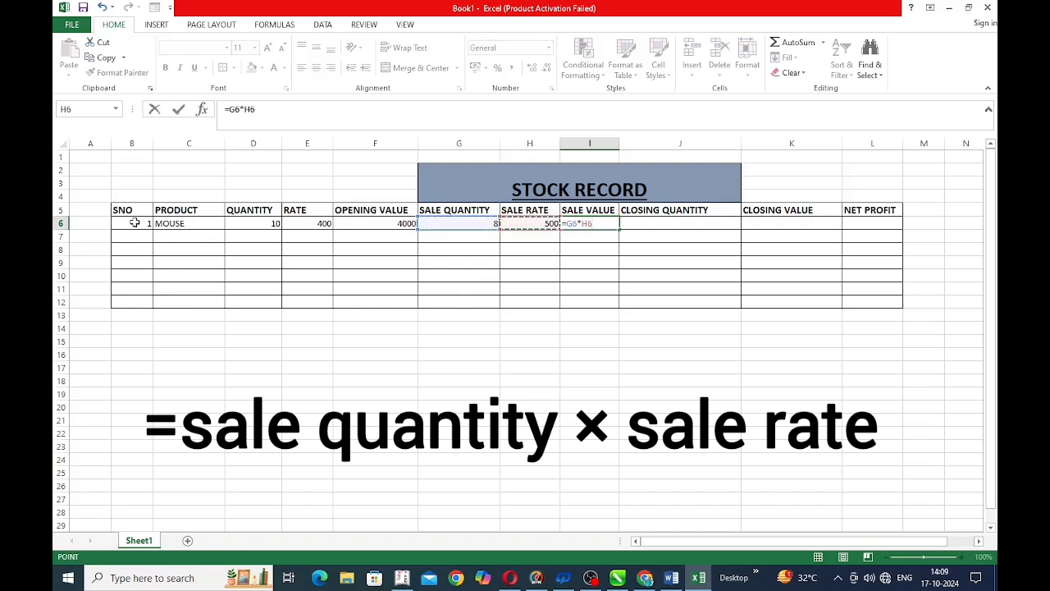
key("Return")
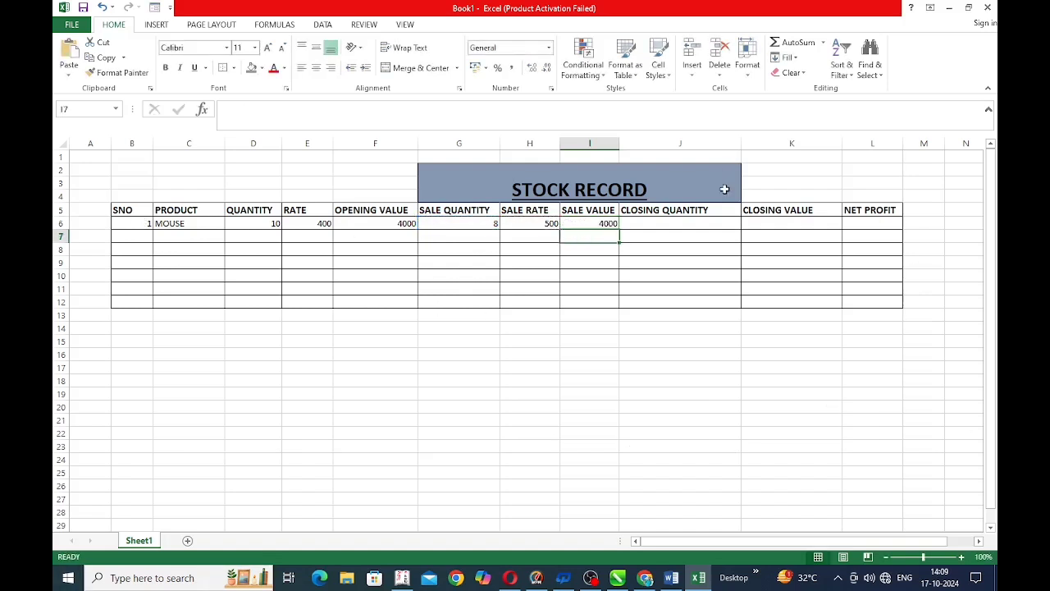
Calculate the mouse's closing quantity in J6 as quantity minus sale quantity with the formula =D6-G6
left_click(688, 222)
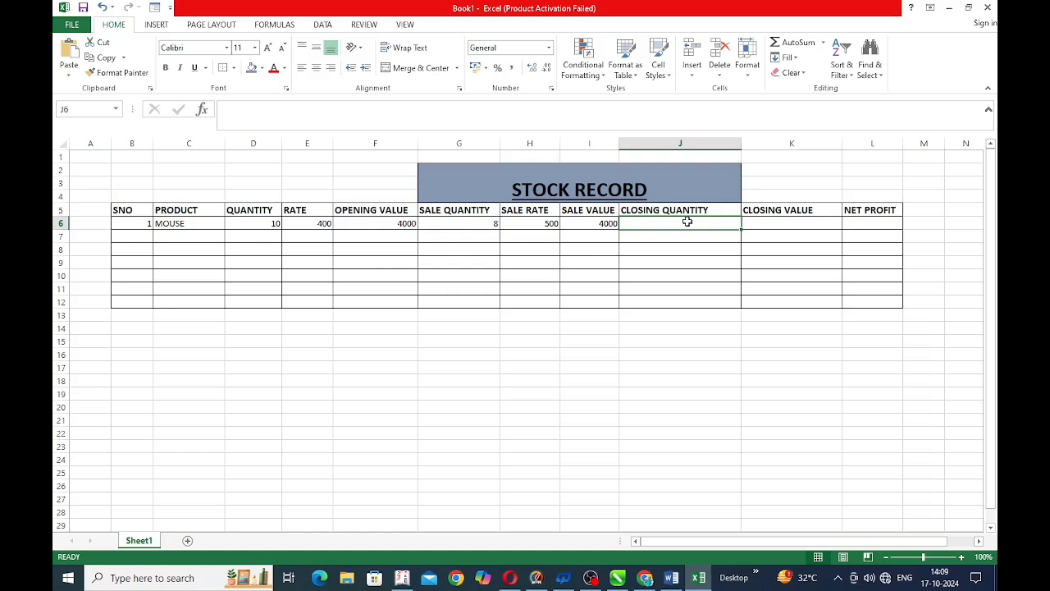
type("=")
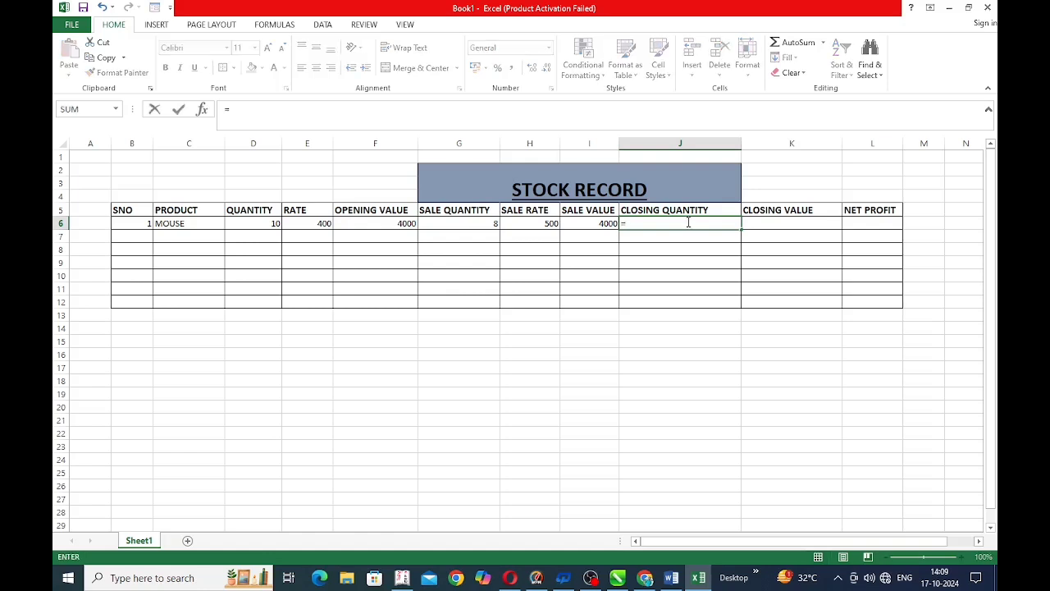
key("Left")
key("Left")
key("Left")
key("Left")
key("Left")
key("Left")
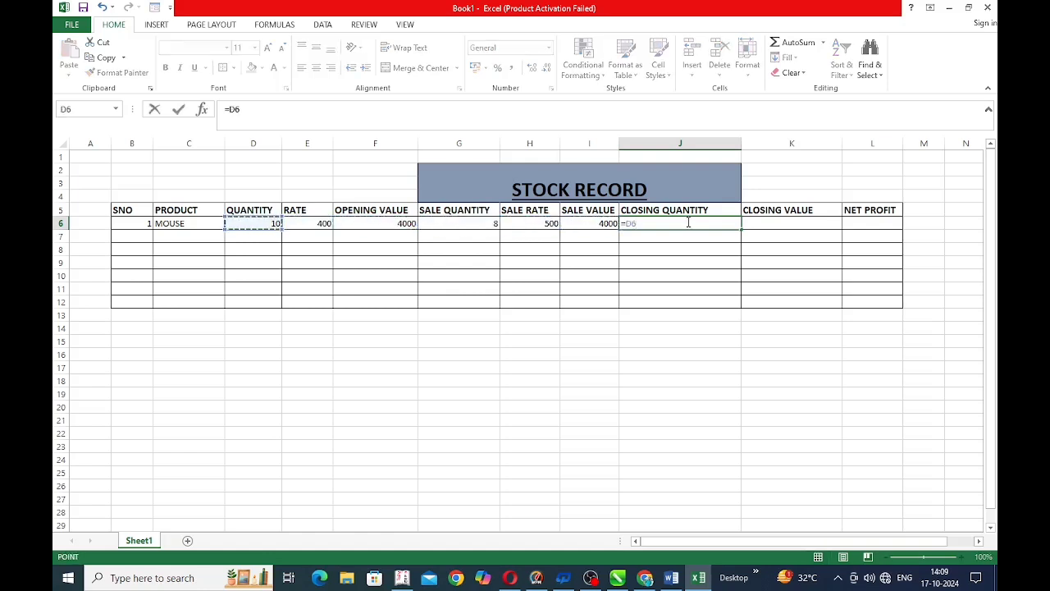
type("-")
key("Left")
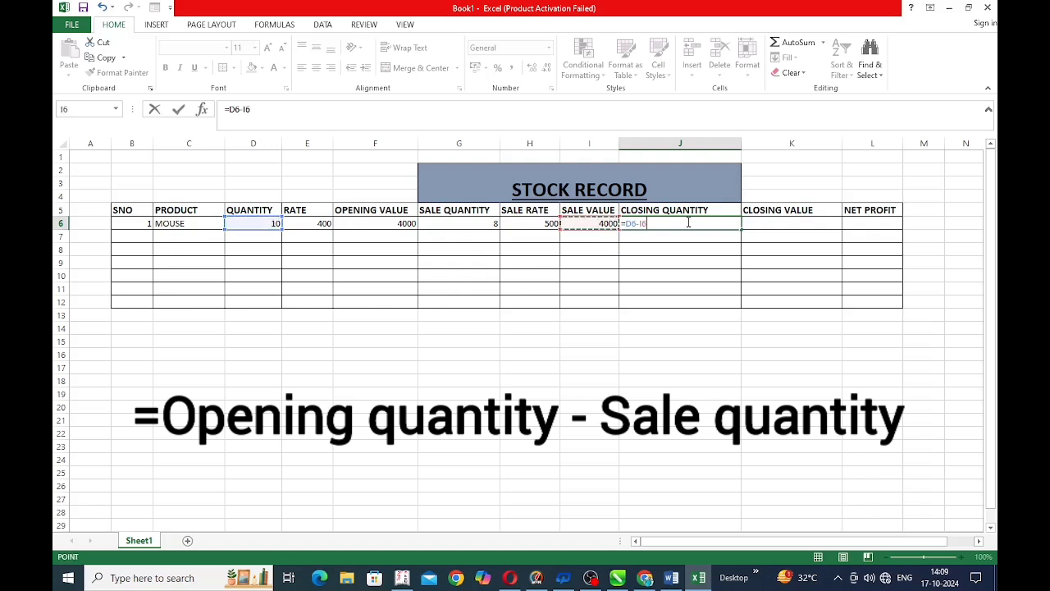
key("Left")
key("Left")
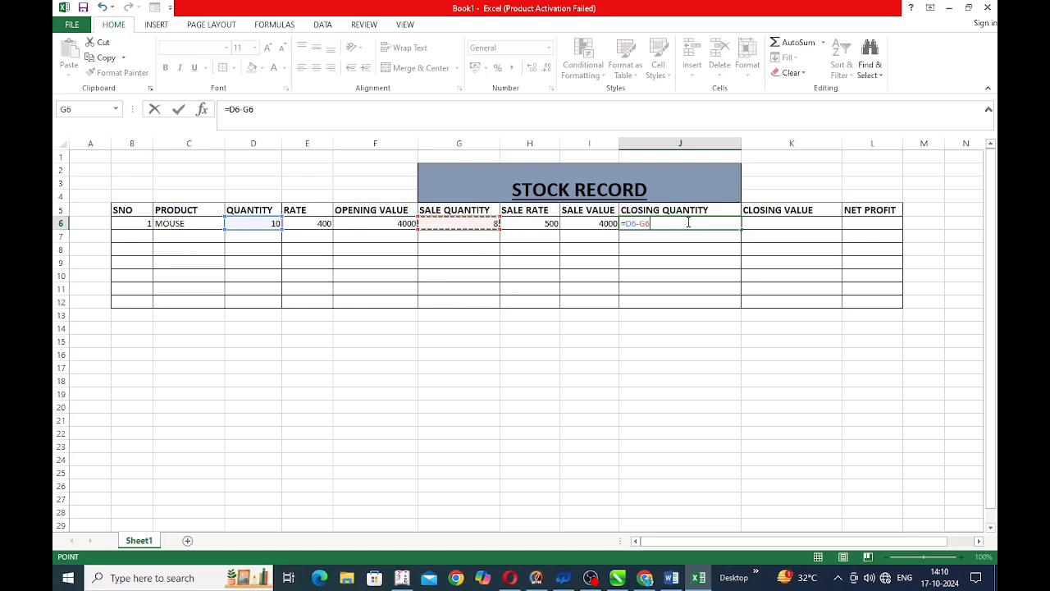
key("Return")
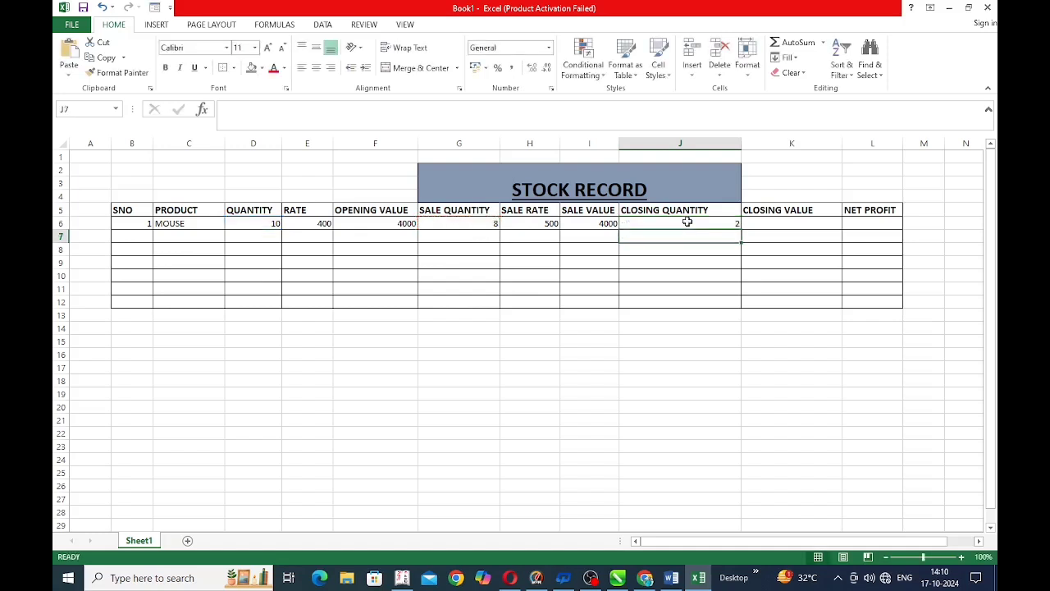
Calculate the mouse's closing value in K6 as closing quantity times rate with the formula =J6*E6
key("Up")
key("Right")
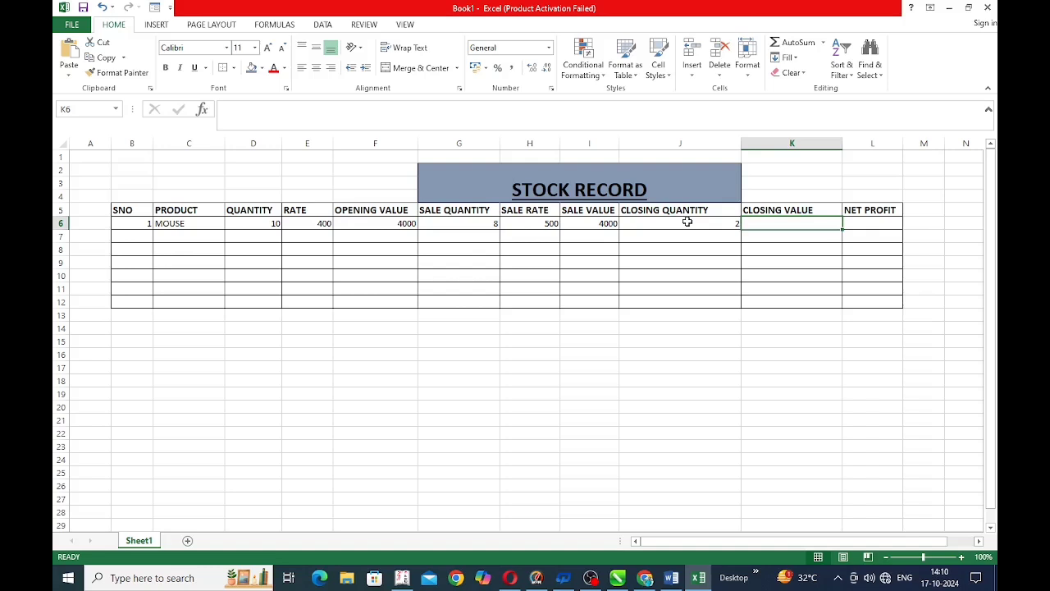
type("=")
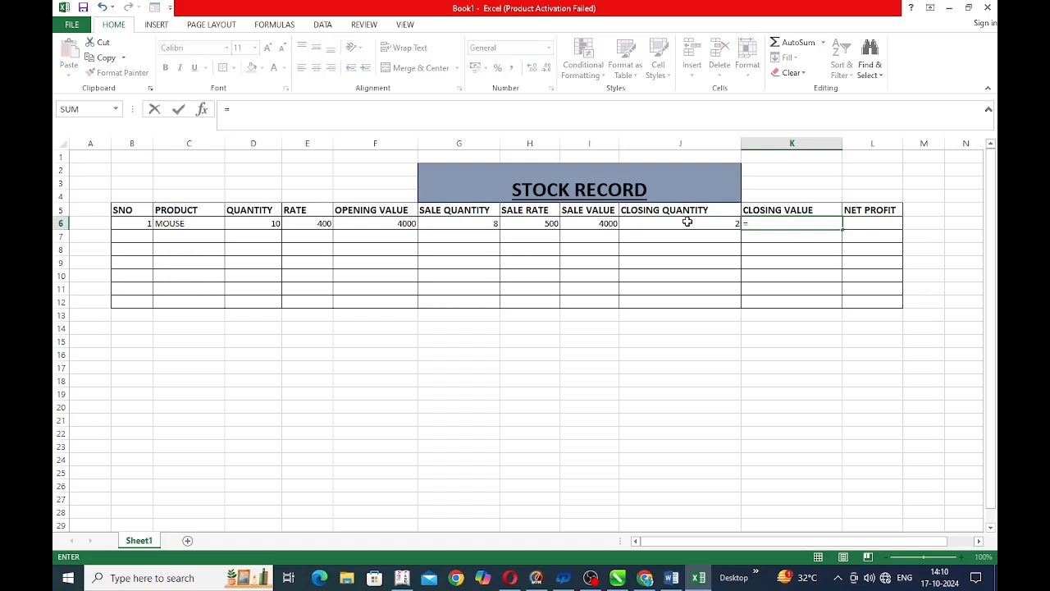
left_click(687, 222)
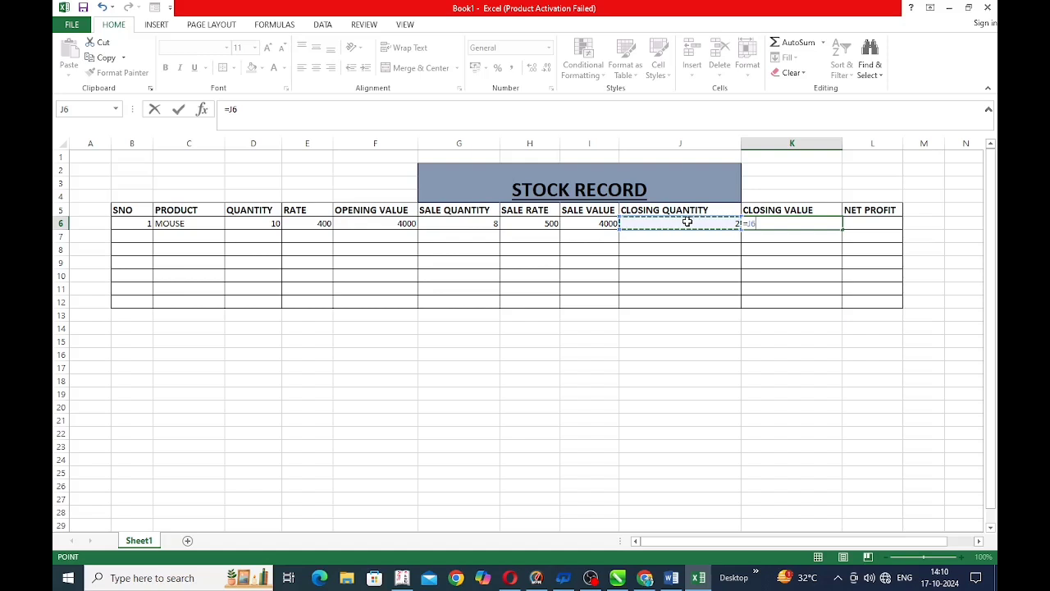
type("*")
key("Left")
key("Left")
key("Left")
key("Left")
key("Left")
key("Left")
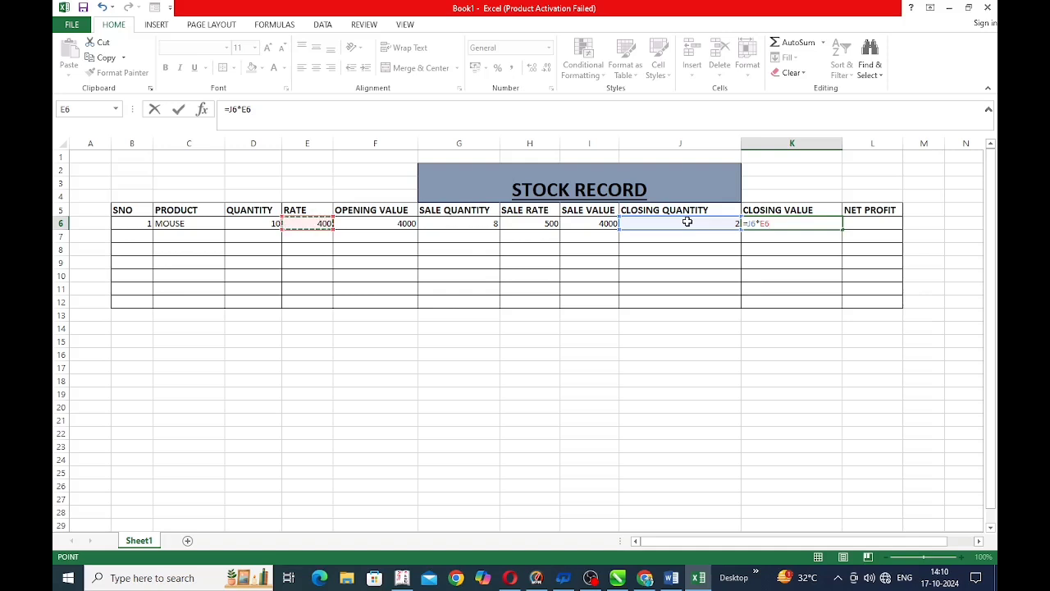
key("Return")
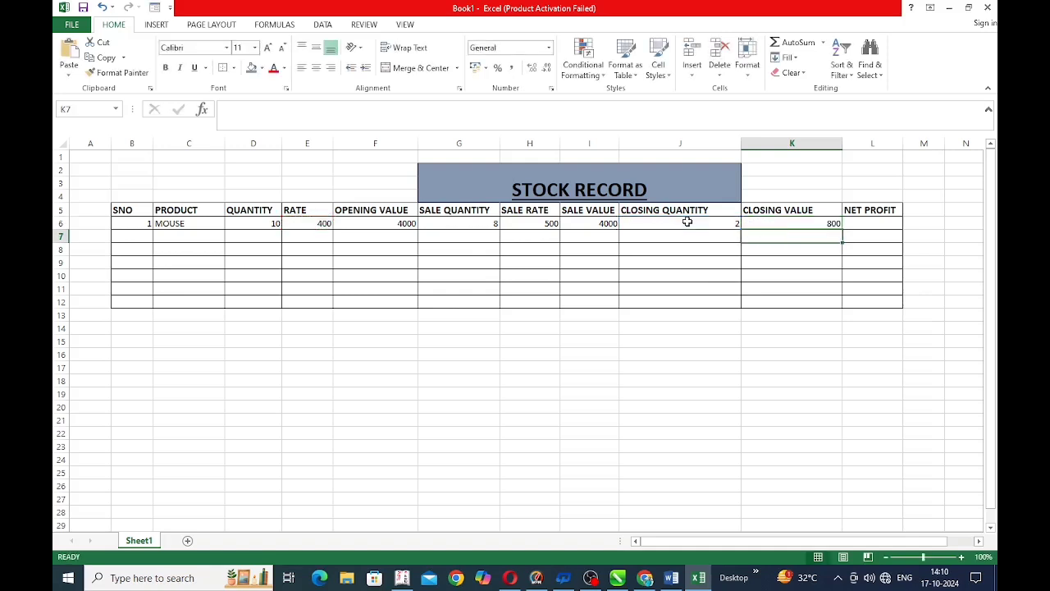
Calculate the mouse's net profit in L6 as closing value plus sale value minus opening value with the formula =K6+I6-F6
key("Up")
key("Right")
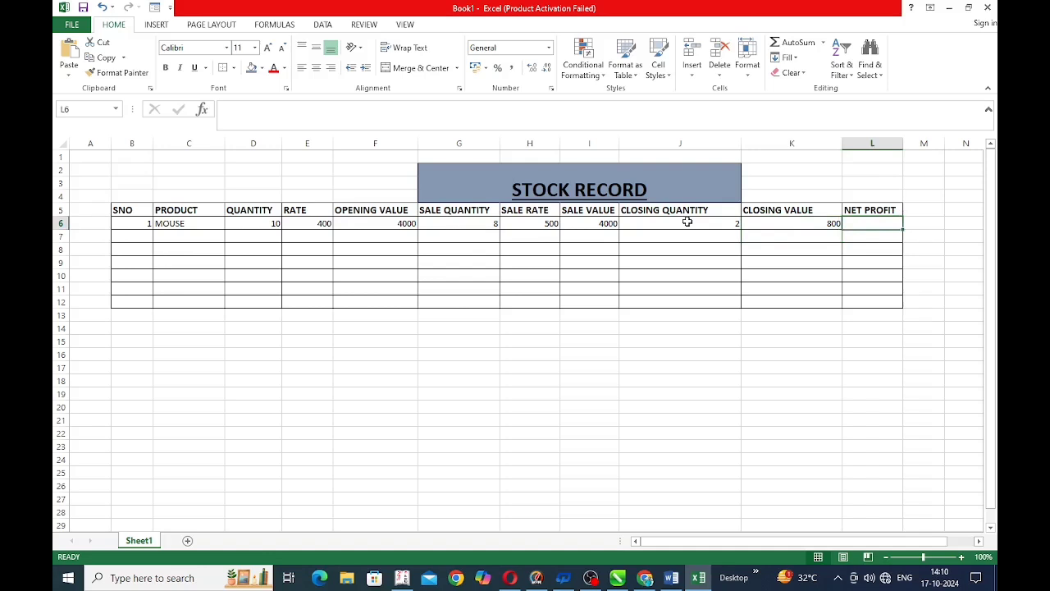
type("=")
key("Left")
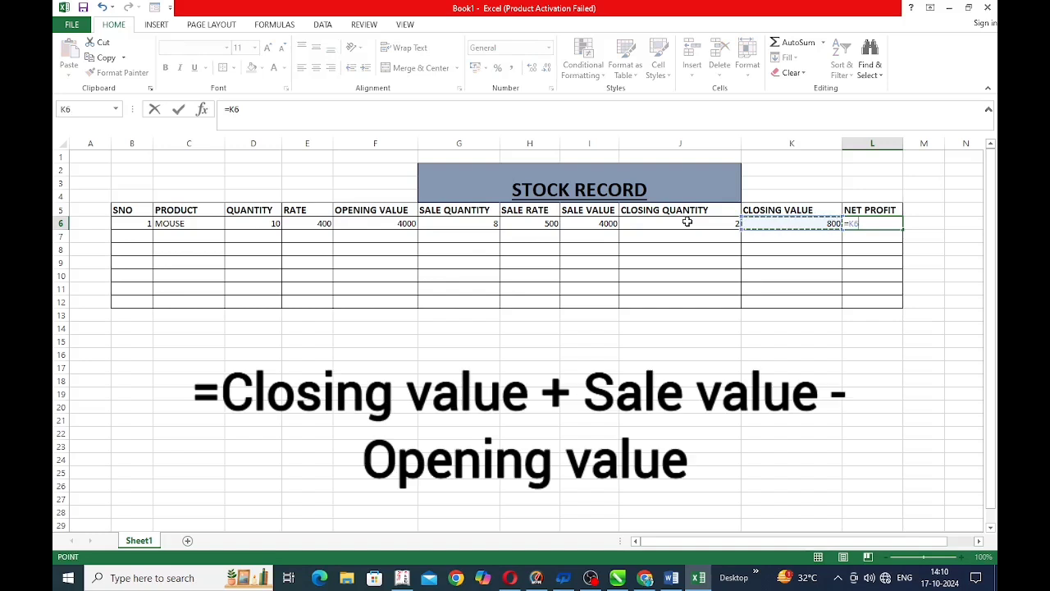
type("+")
key("Left")
key("Left")
key("Left")
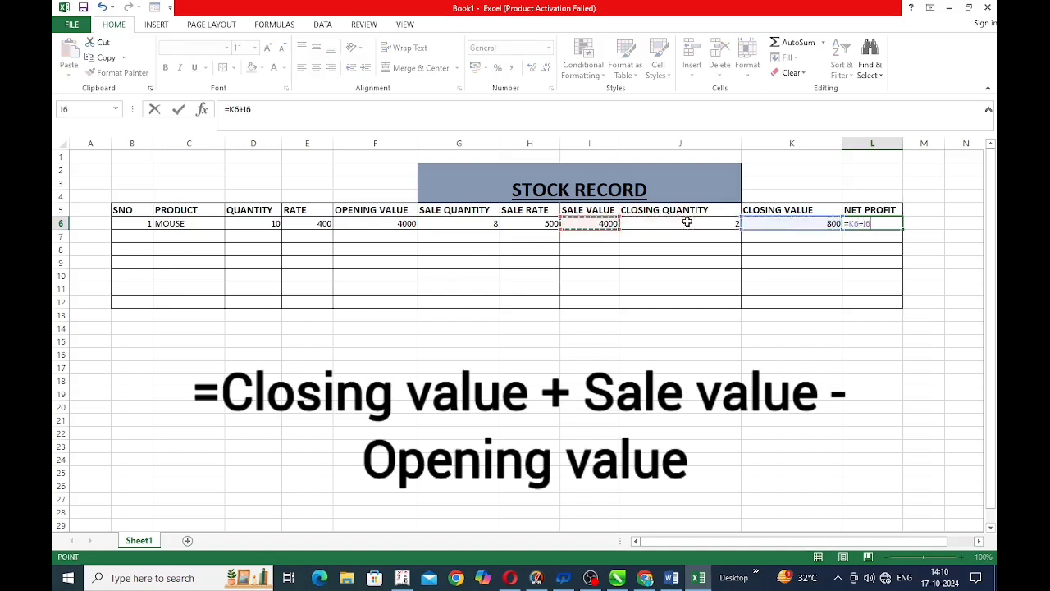
type("-")
key("Left")
key("Left")
key("Left")
key("Left")
key("Left")
key("Left")
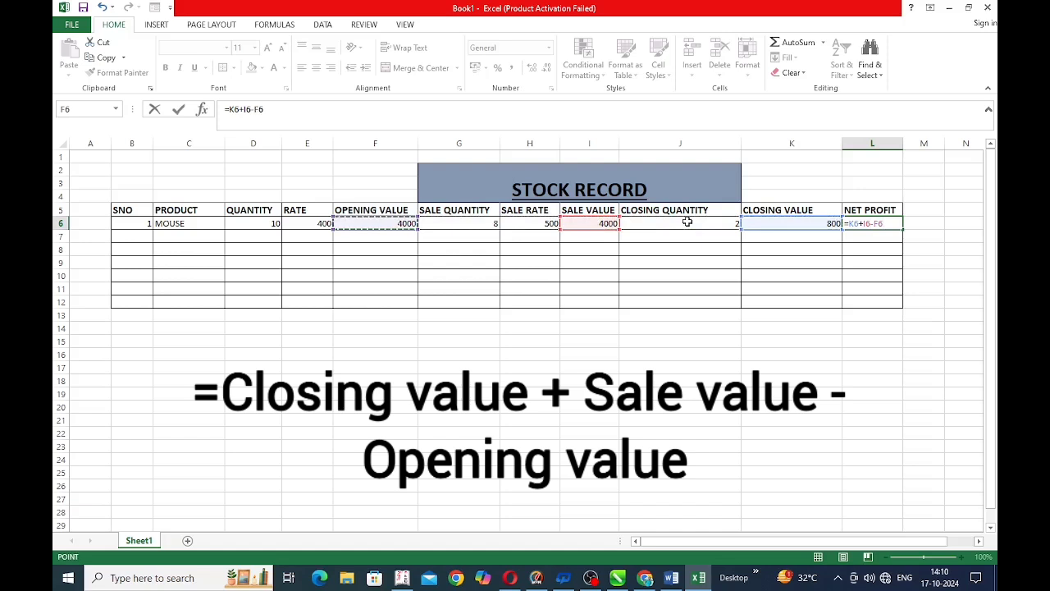
key("Return")
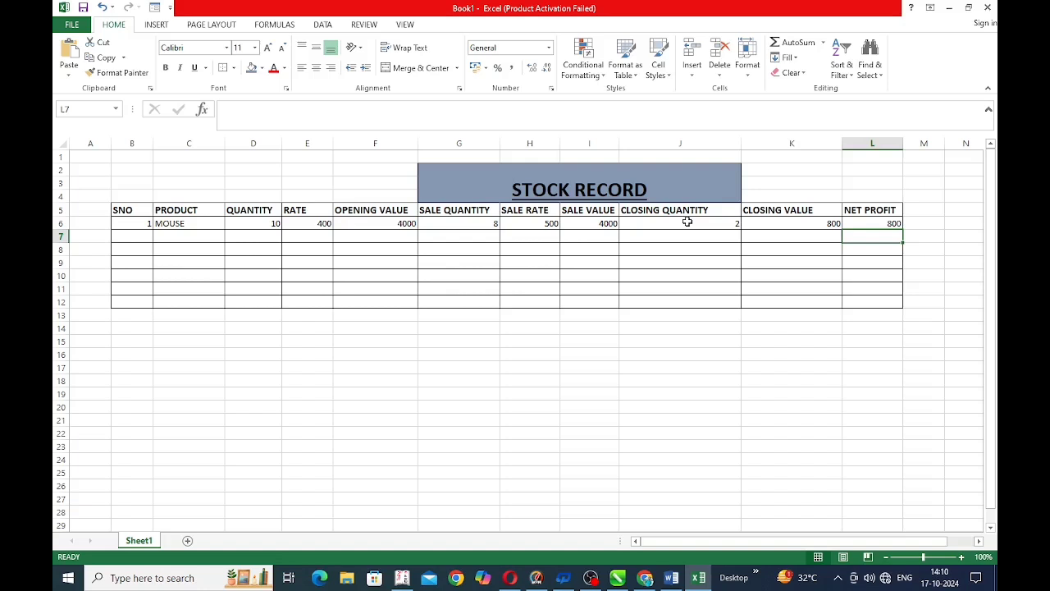
Format the mouse's record in B6:L6 as bold text with font size 12
left_click_drag(131, 223, 867, 222)
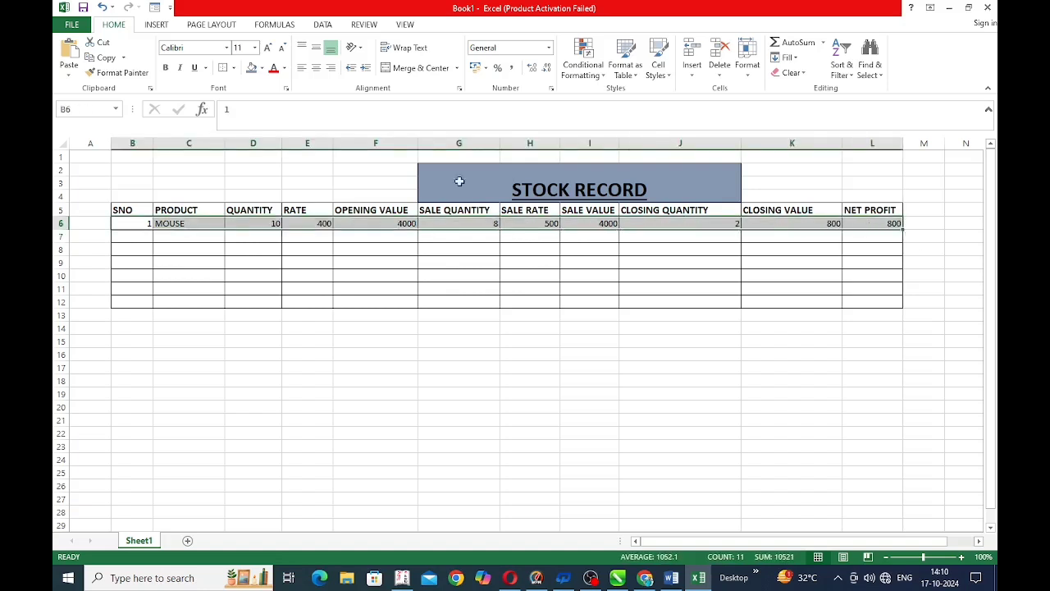
left_click(270, 49)
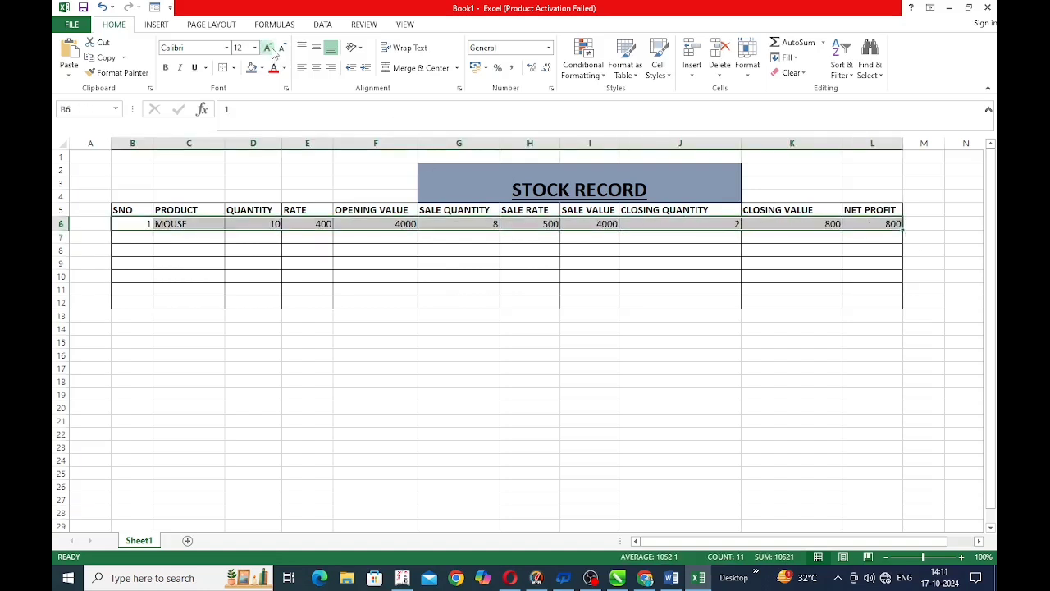
left_click(270, 49)
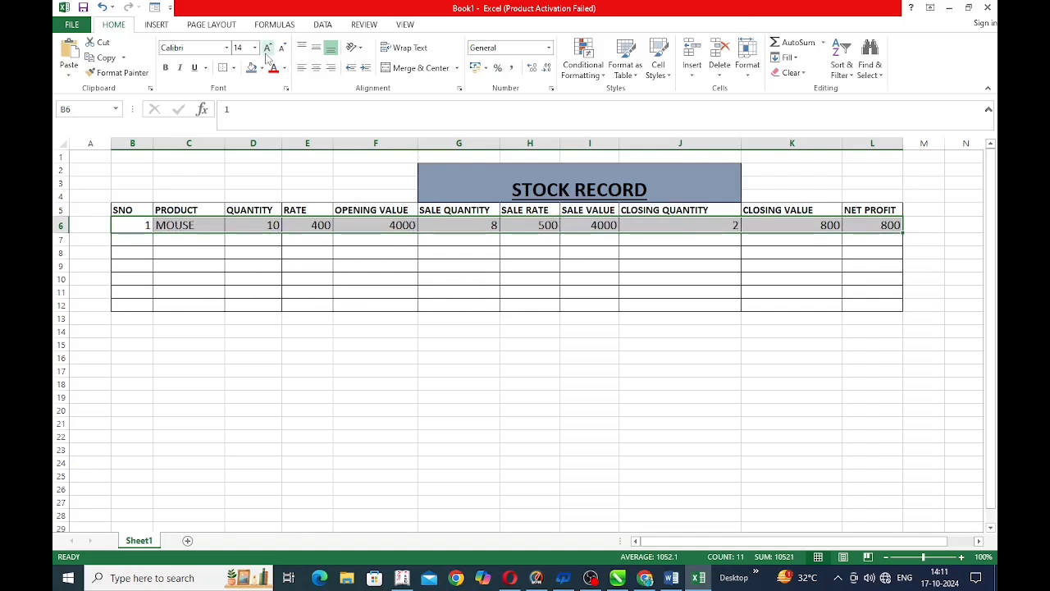
left_click(279, 49)
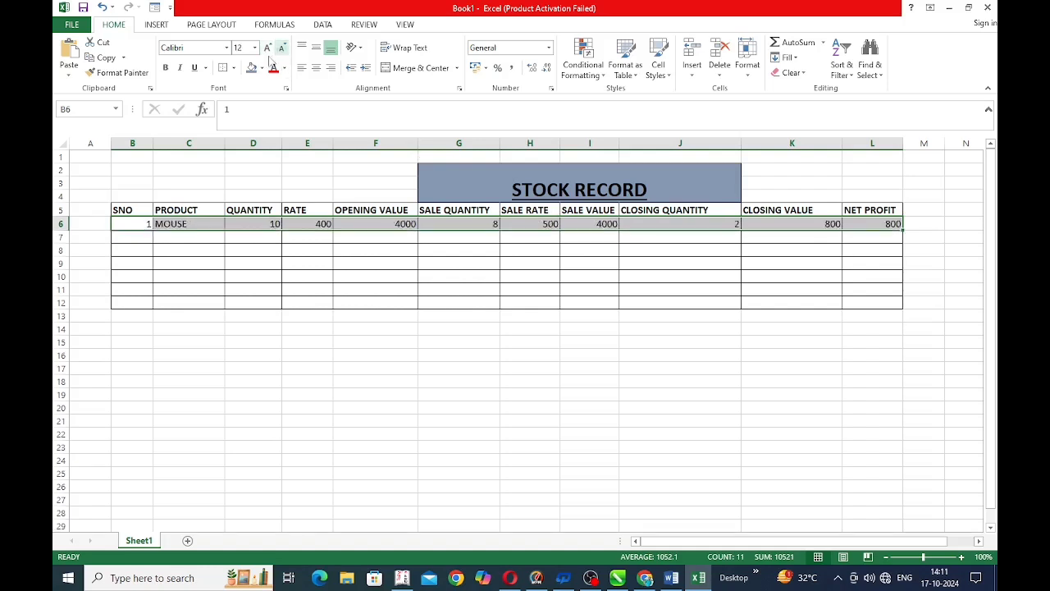
left_click(165, 67)
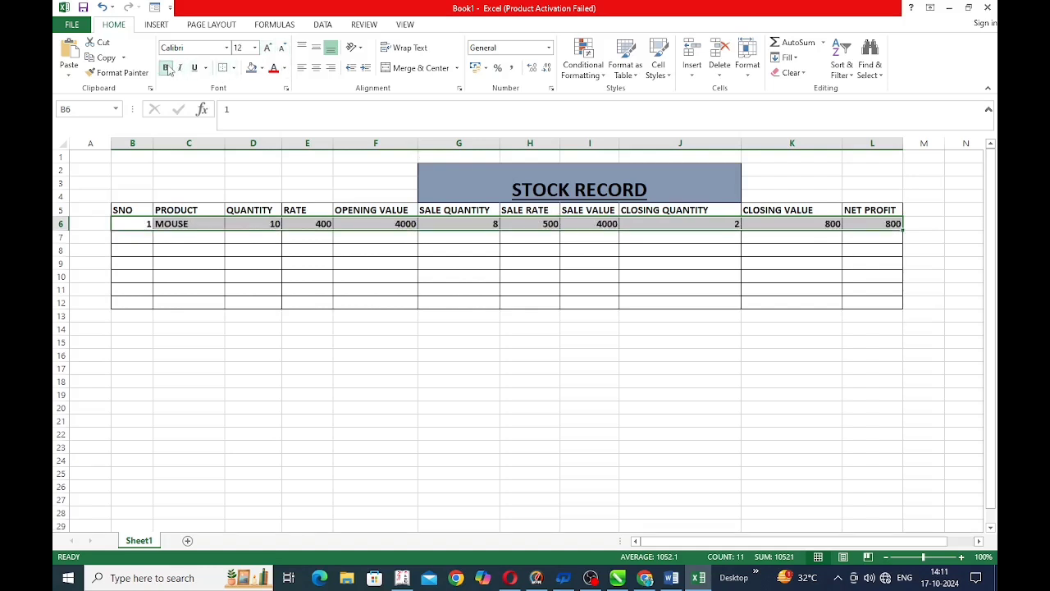
left_click(383, 448)
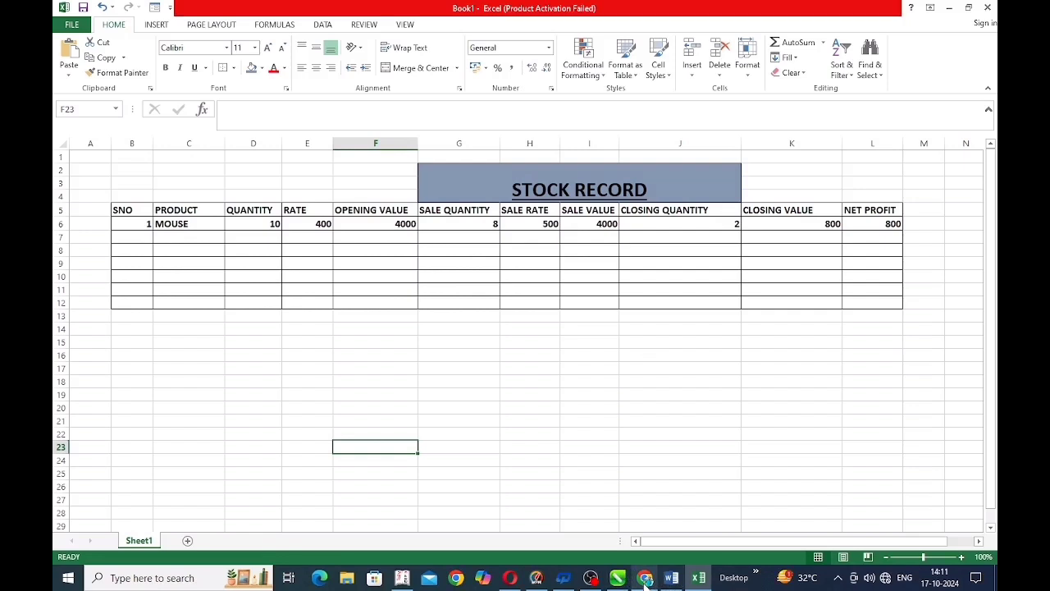
mouse_move(647, 579)
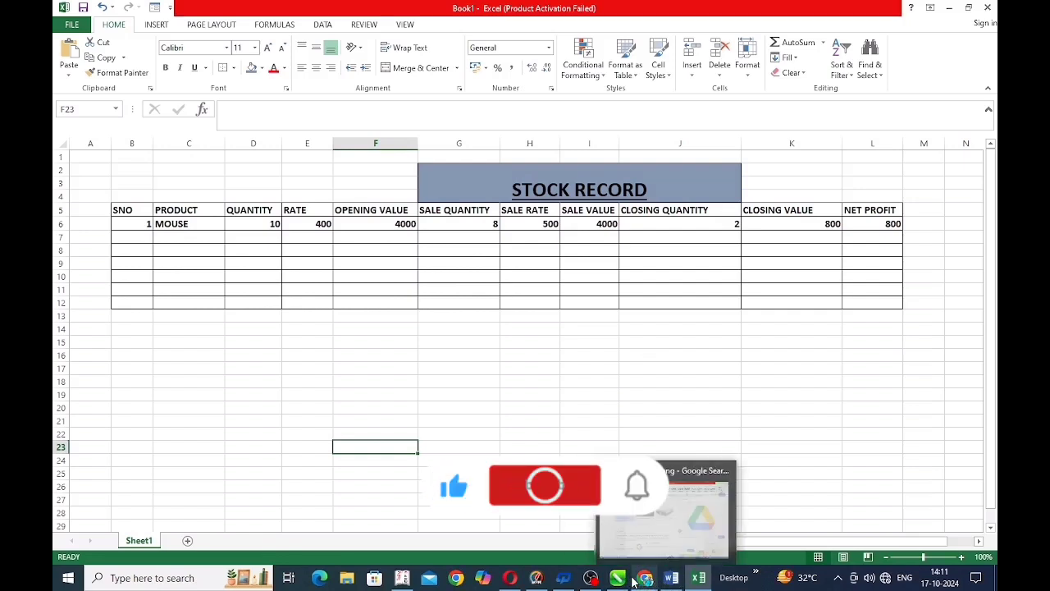
left_click(590, 578)
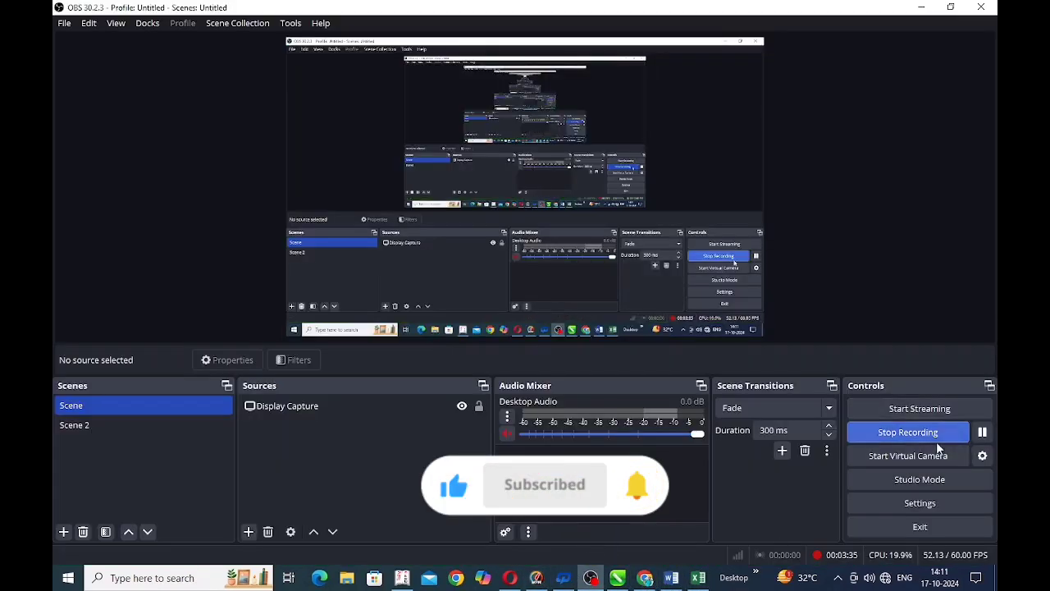